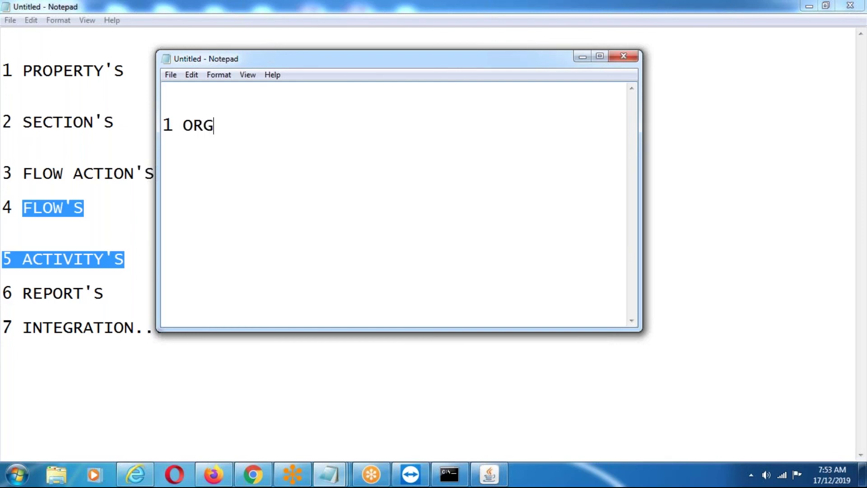
# Complete the numbered list: ORGANIZATION, 2 APPLICATION, 3 USER ID AND PWD.
pyautogui.write('ATION')
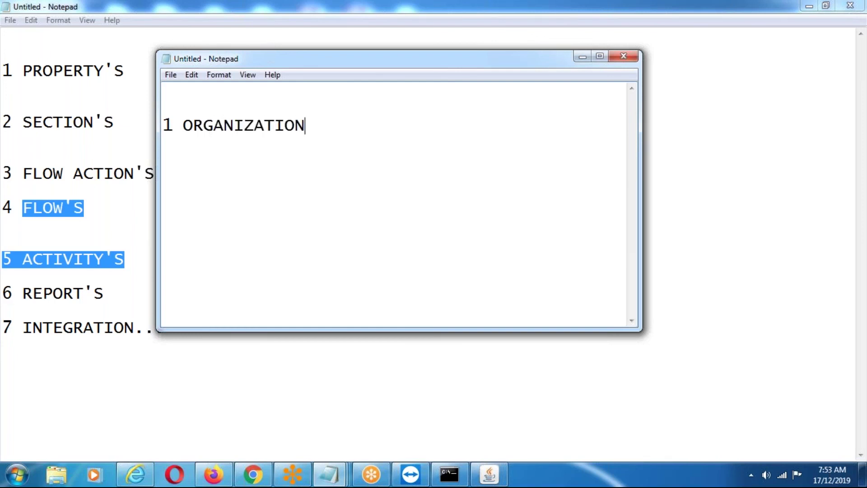
pyautogui.press('Return')
pyautogui.press('Return')
pyautogui.write('2 APPLICATION')
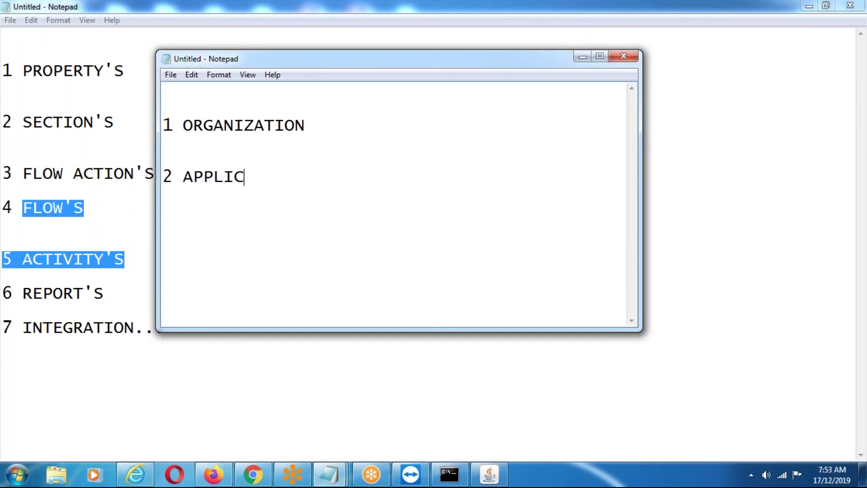
pyautogui.press('Return')
pyautogui.press('Return')
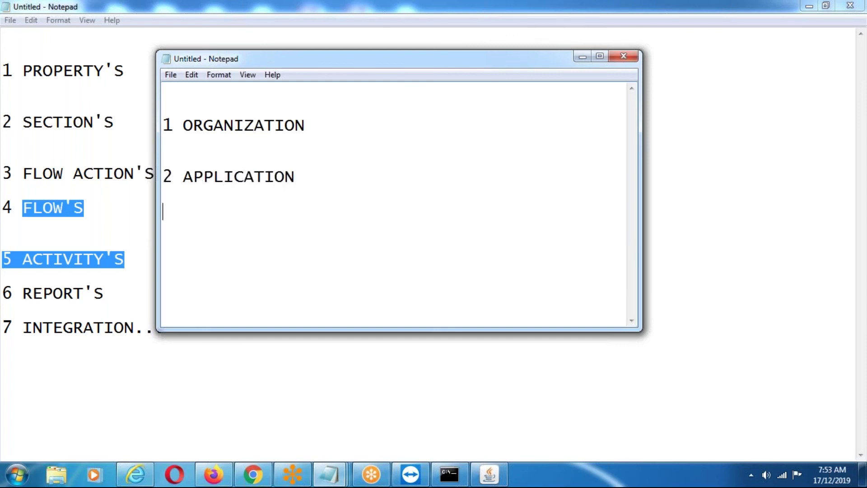
pyautogui.write('3 USER')
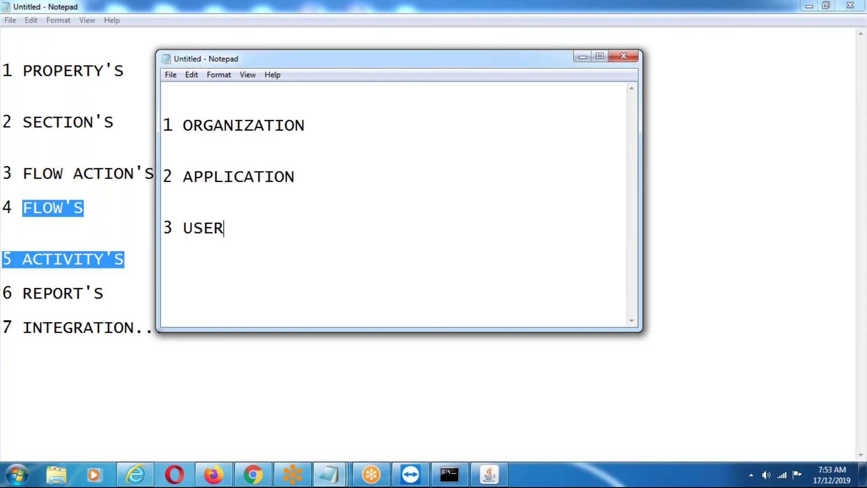
pyautogui.write(' ID AND PWD')
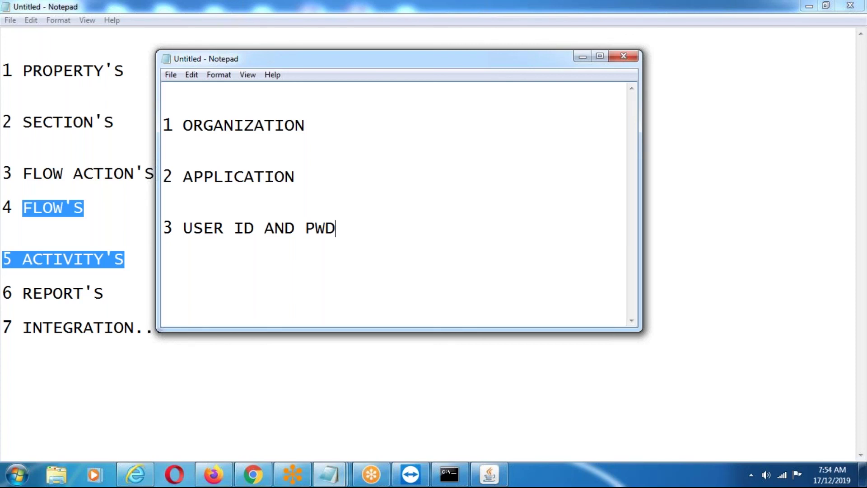
pyautogui.press('Return')
pyautogui.press('Return')
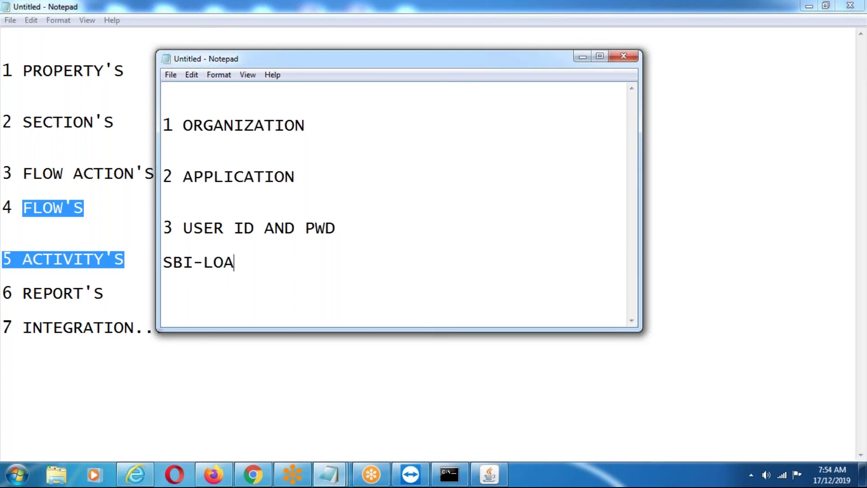
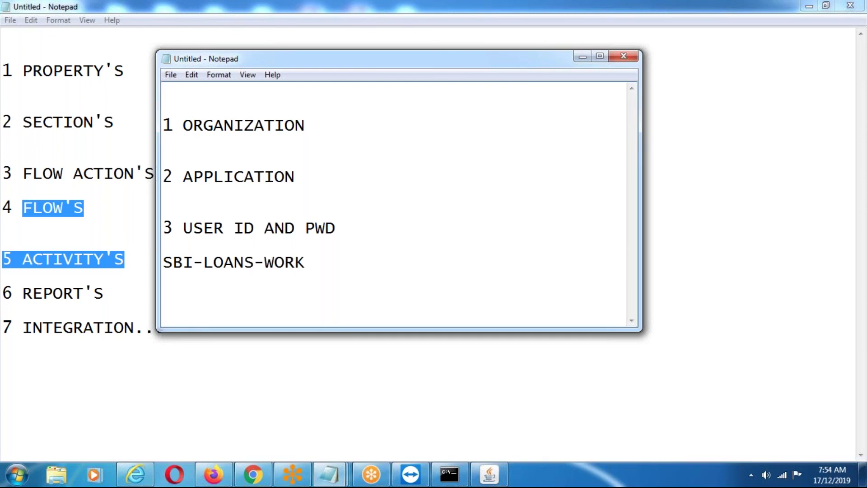
# Add SBI-LOANS-WORK followed by a sample user ID and password on separate lines.
pyautogui.press('Return')
pyautogui.press('Return')
pyautogui.press('Return')
pyautogui.press('Return')
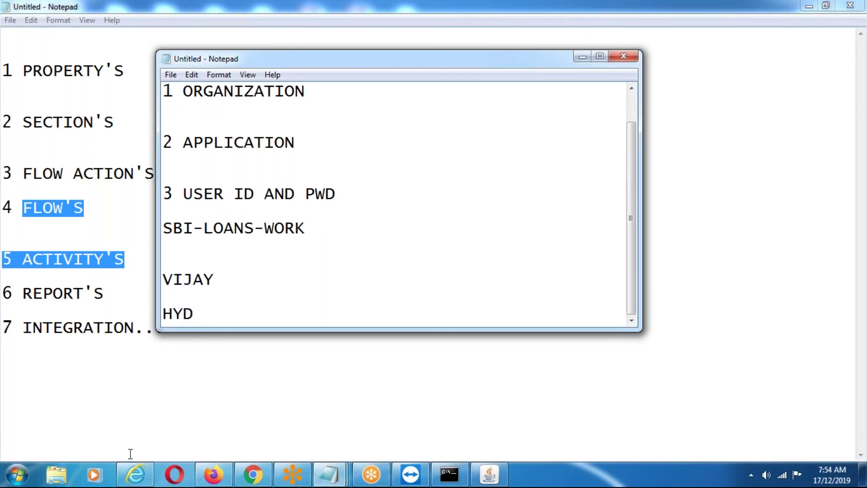
# In the browser, launch the Create New Application wizard via PegaRULES > New Application.
pyautogui.click(132, 475)
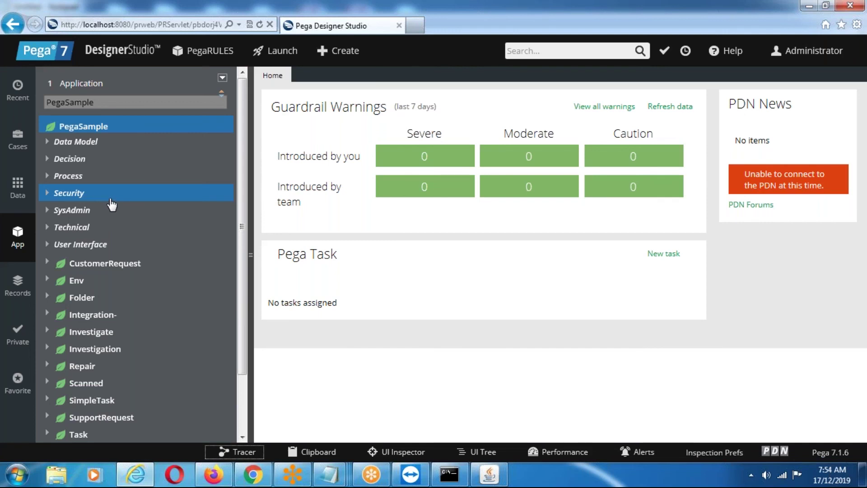
pyautogui.moveTo(191, 60)
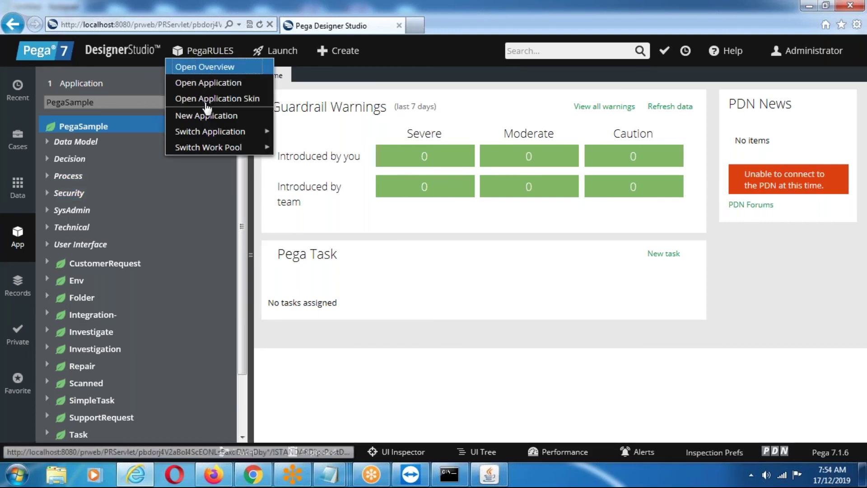
pyautogui.click(207, 117)
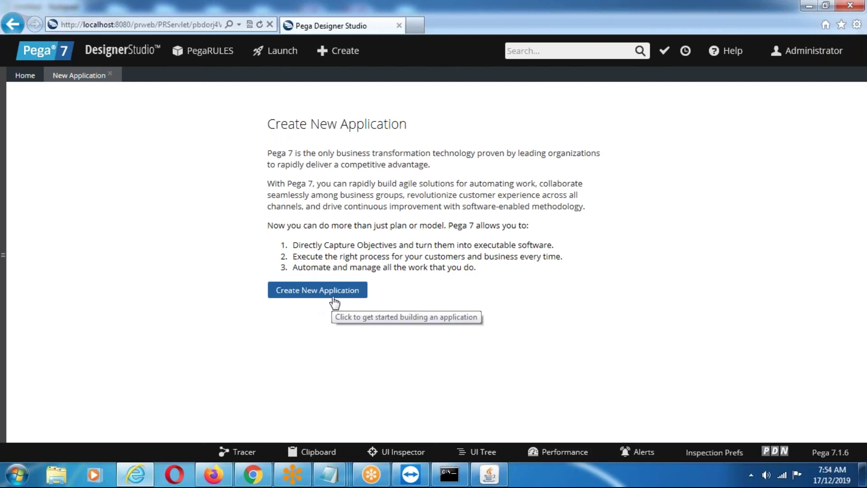
pyautogui.click(333, 297)
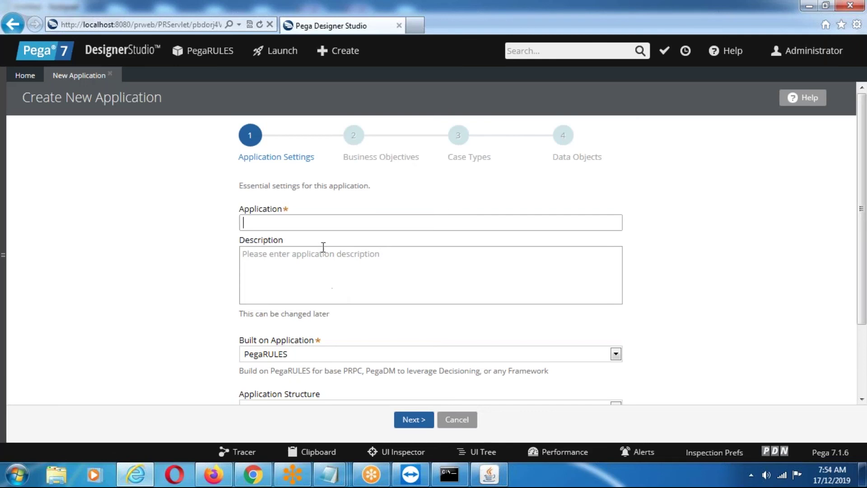
# Review the wizard's settings form, including the Organization field, then cancel back to Home.
pyautogui.scroll(-3, 327, 253)
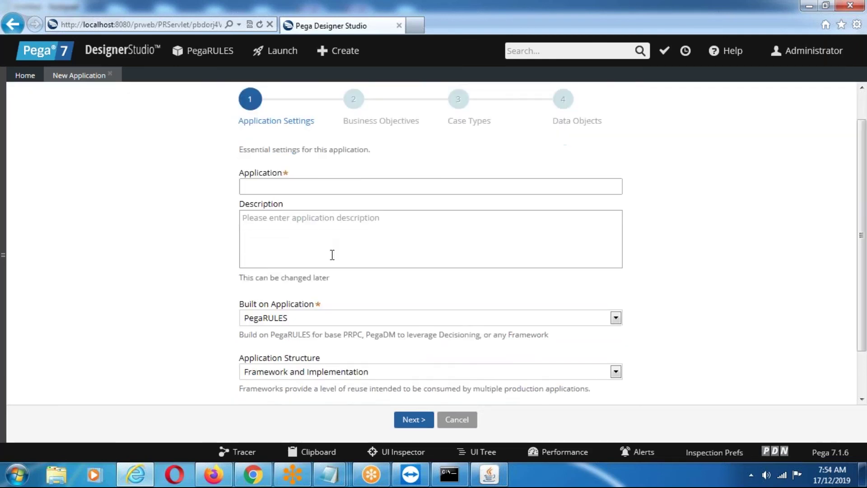
pyautogui.click(311, 369)
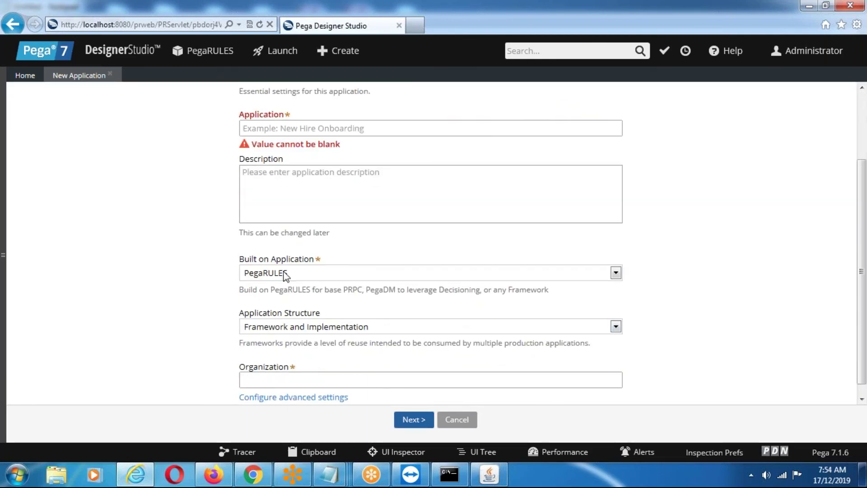
pyautogui.scroll(3, 299, 302)
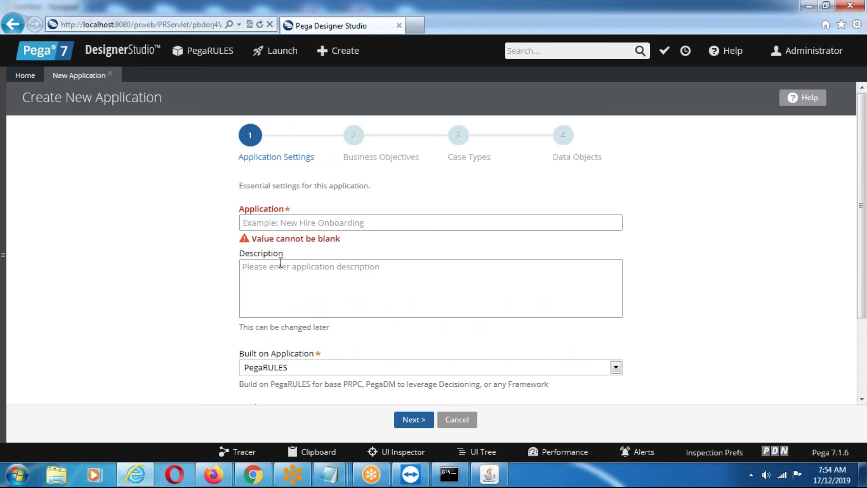
pyautogui.scroll(-3, 281, 262)
pyautogui.scroll(3, 199, 221)
pyautogui.click(110, 75)
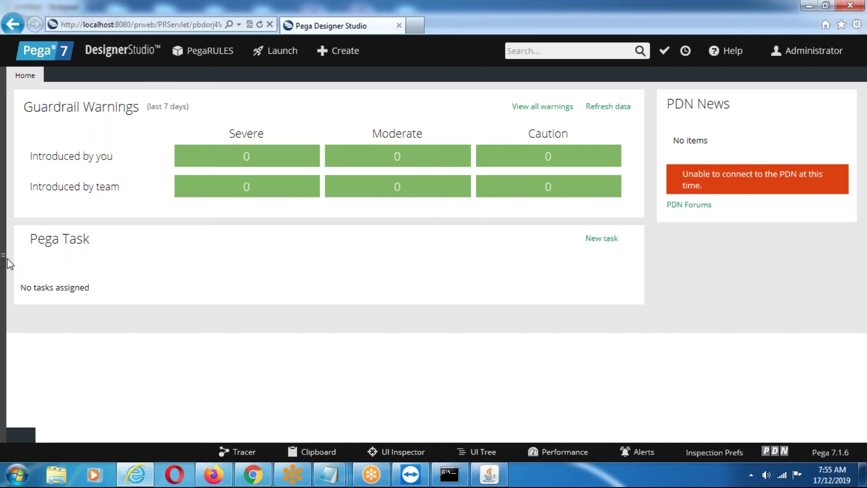
# Widen the left-edge splitter to reopen the App explorer panel beside the Home dashboard.
pyautogui.moveTo(7, 261); pyautogui.dragTo(199, 269)
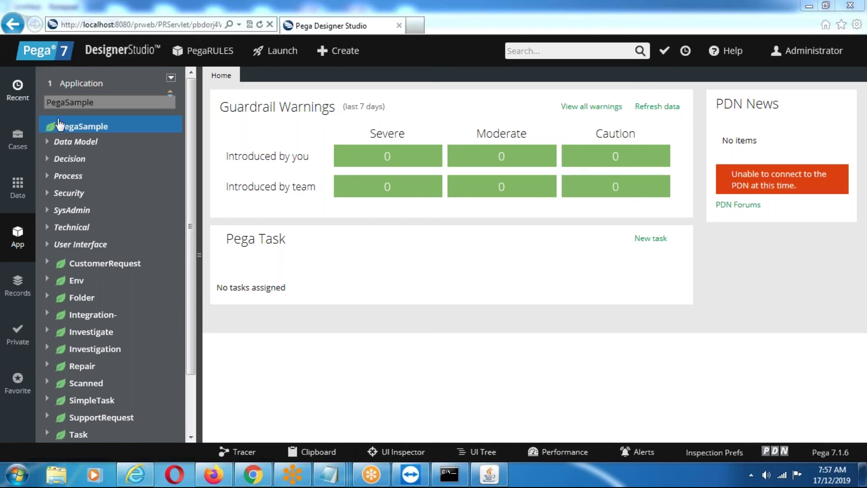
pyautogui.click(84, 131)
pyautogui.rightClick(85, 132)
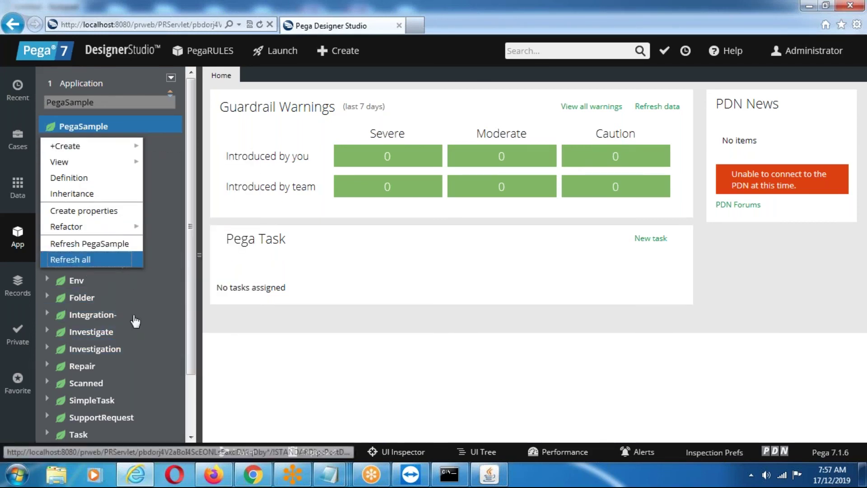
pyautogui.click(255, 363)
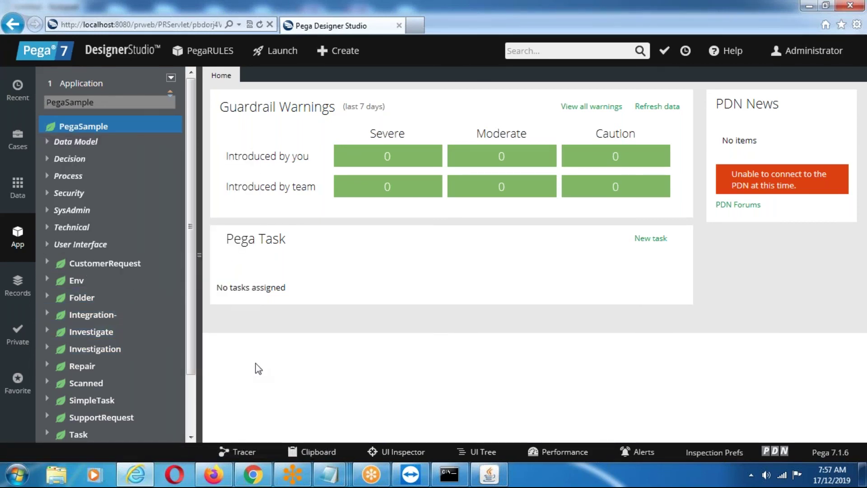